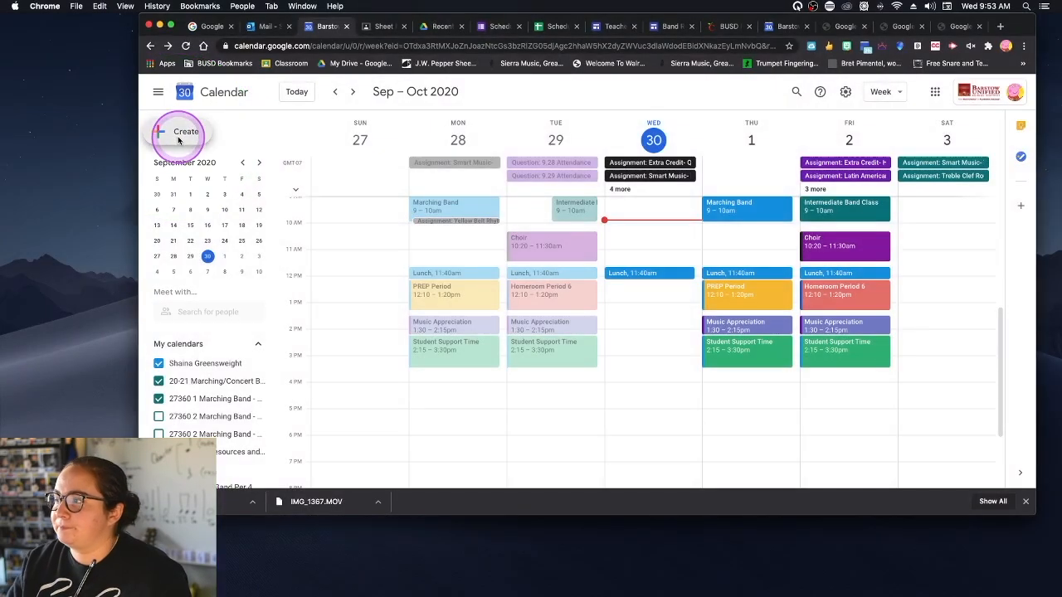
- Create appointment slots titled "AP" on September 30, 2020, 10:00am to 11:00am, with 10-minute slots, and save them
{"action": "left_click", "coordinate": [178, 137]}
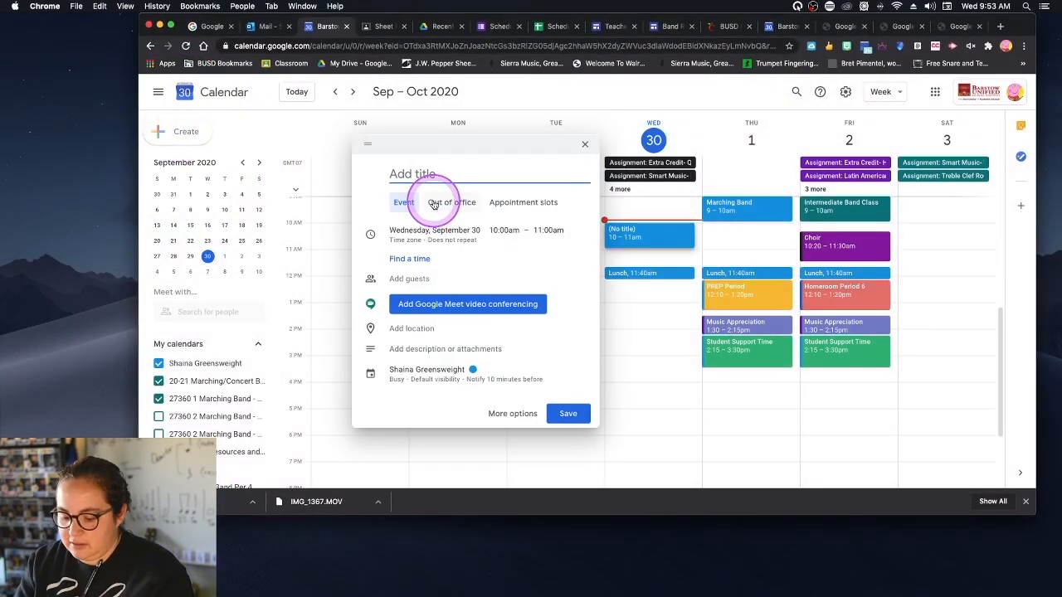
{"action": "type", "text": "AP"}
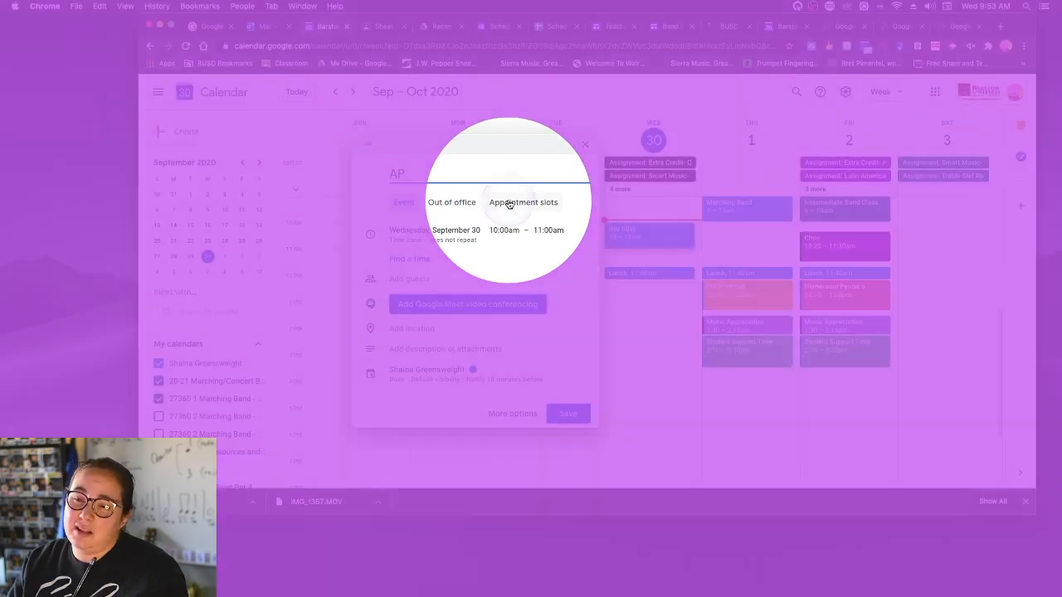
{"action": "left_click", "coordinate": [510, 203]}
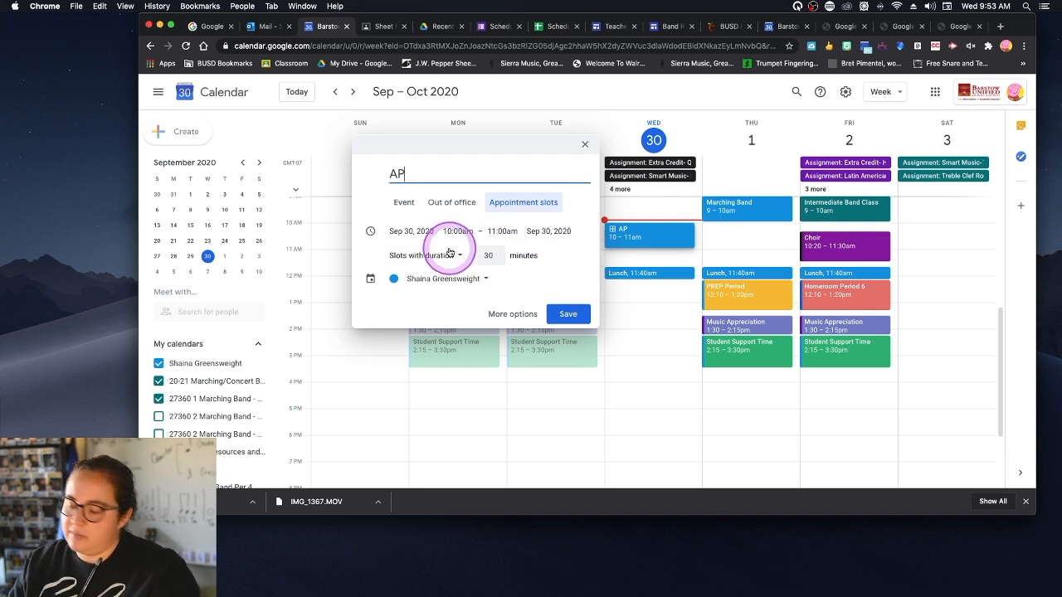
{"action": "left_click", "coordinate": [490, 257]}
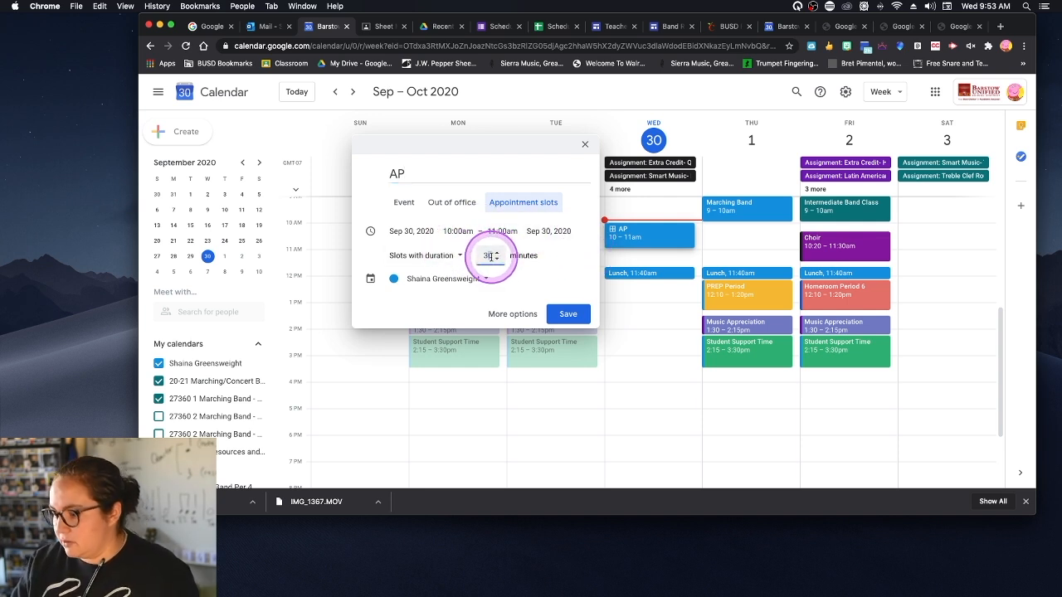
{"action": "key", "text": "BackSpace"}
{"action": "key", "text": "BackSpace"}
{"action": "type", "text": "10"}
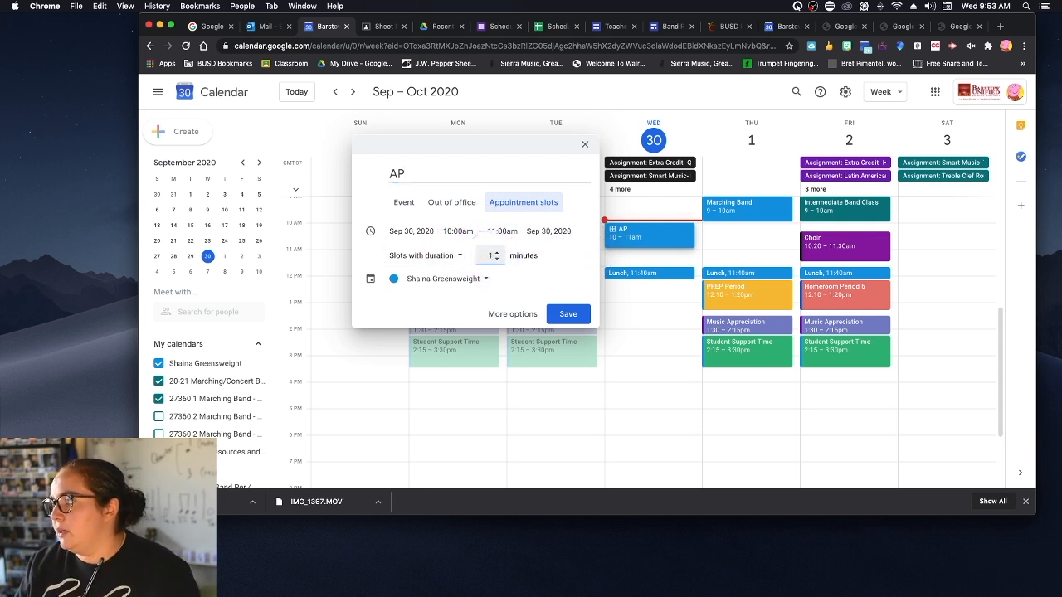
{"action": "left_click", "coordinate": [565, 314]}
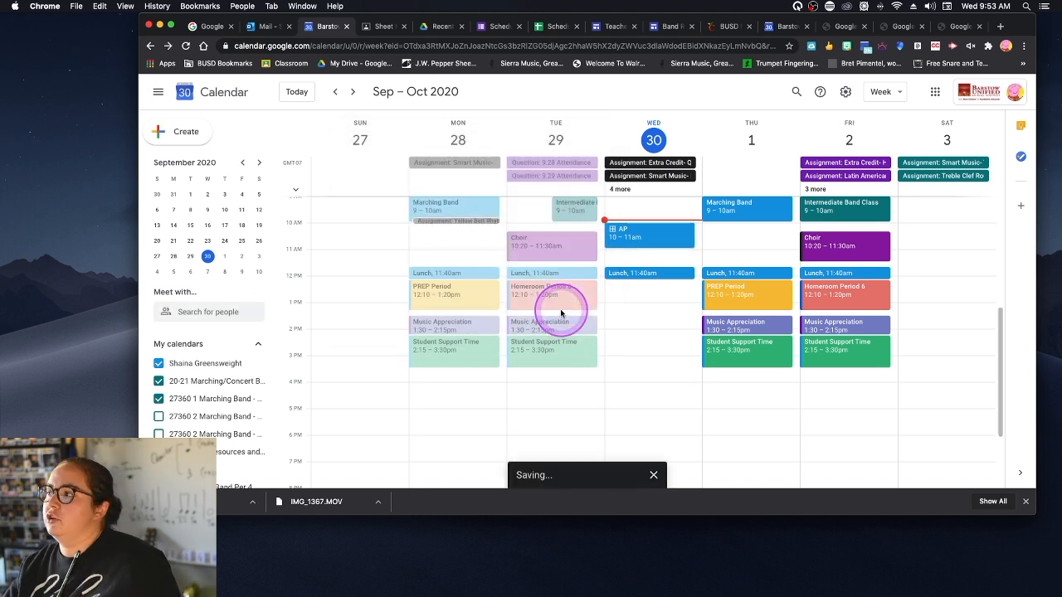
- Open the details of Wednesday's AP appointment block and copy the link address of its appointment page
{"action": "left_click", "coordinate": [636, 239]}
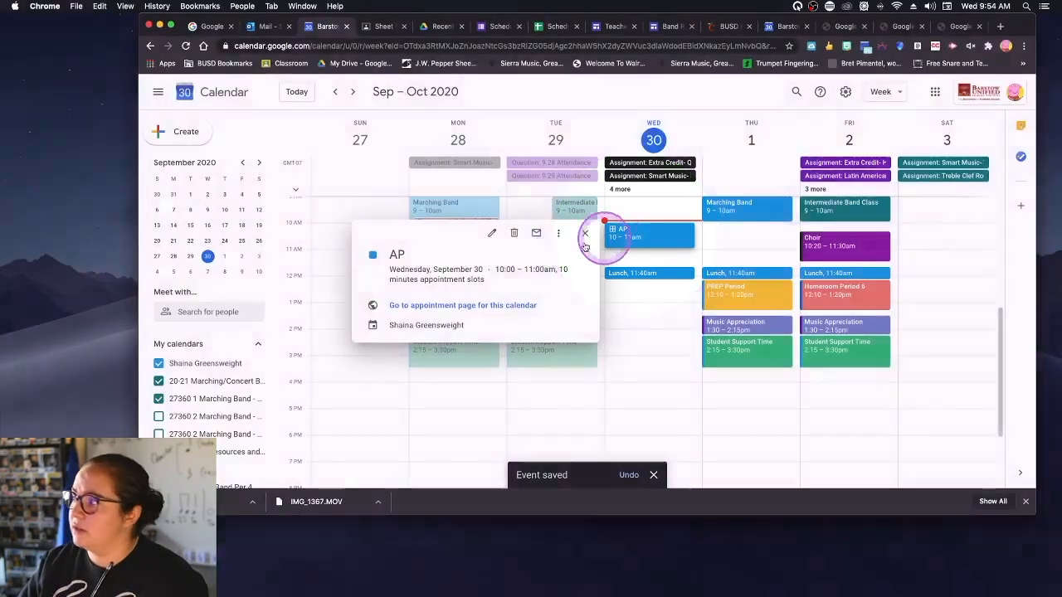
{"action": "right_click", "coordinate": [473, 307]}
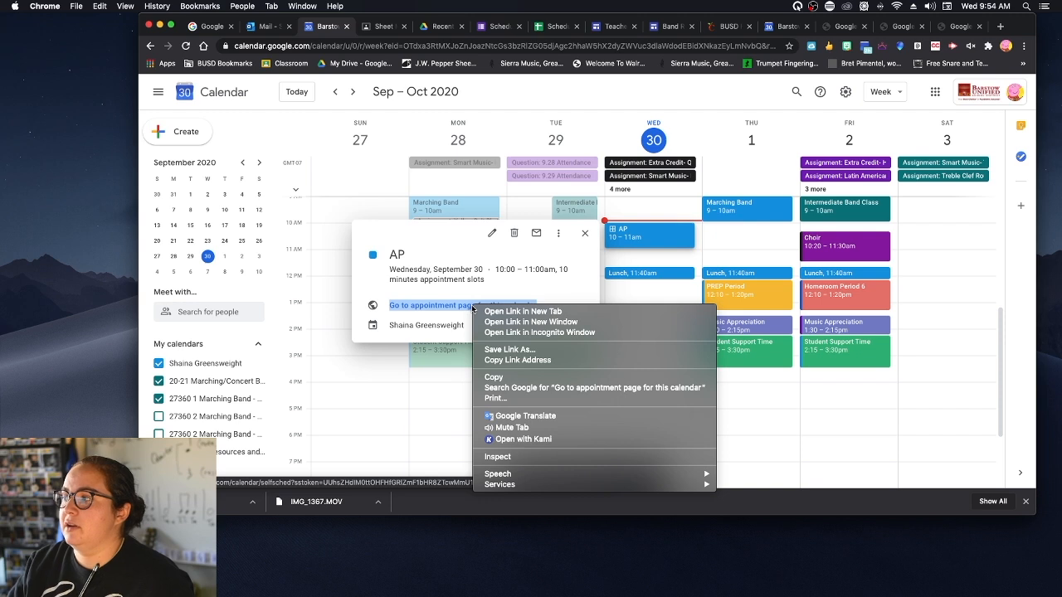
{"action": "left_click", "coordinate": [496, 360]}
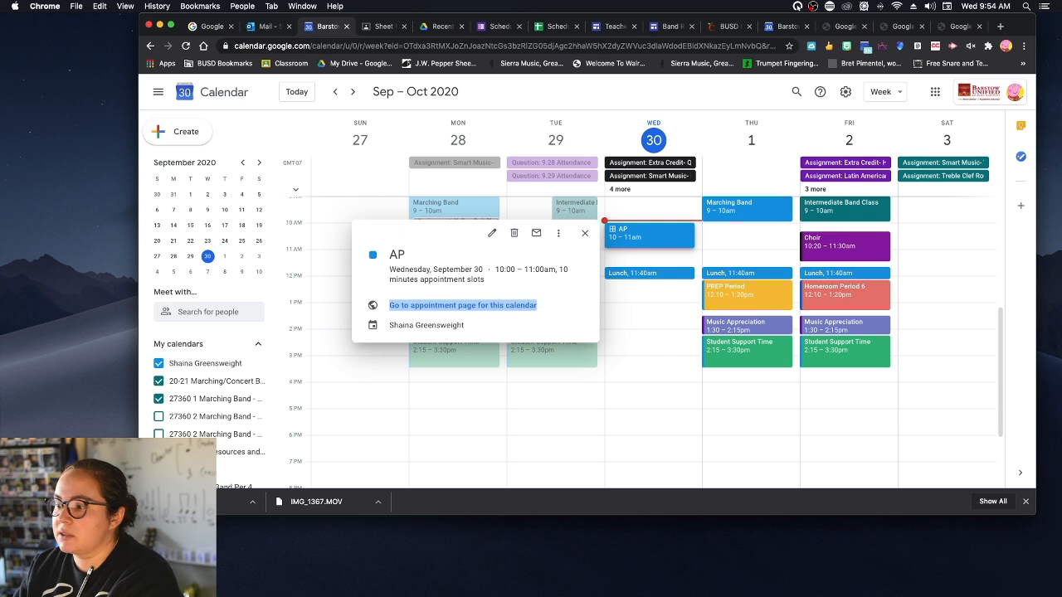
- Switch to Safari and load the copied appointment page link
{"action": "left_click", "coordinate": [101, 323]}
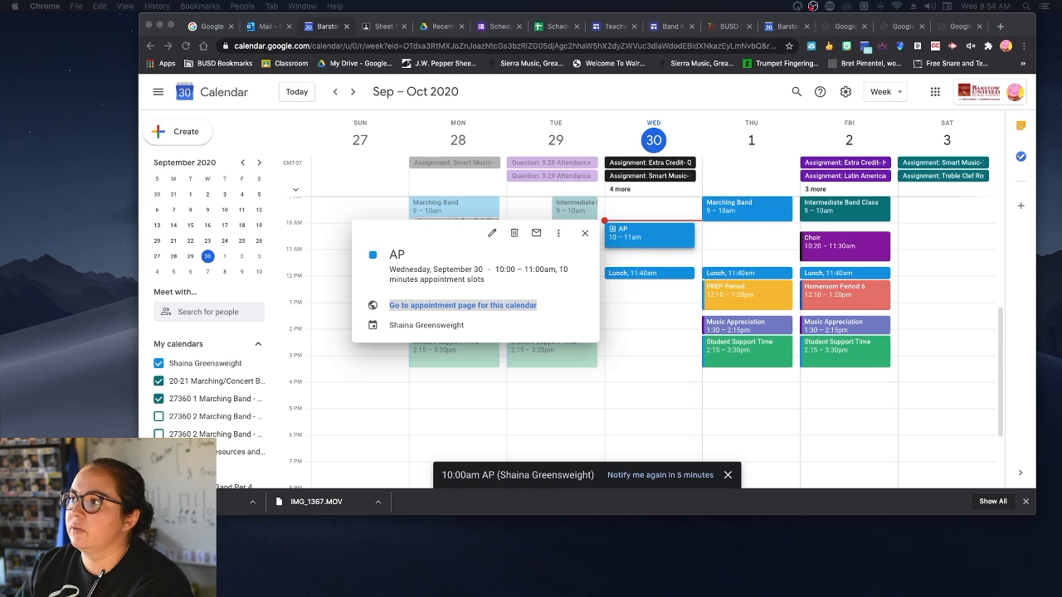
{"action": "left_click_drag", "start_coordinate": [0, 44], "coordinate": [792, 48]}
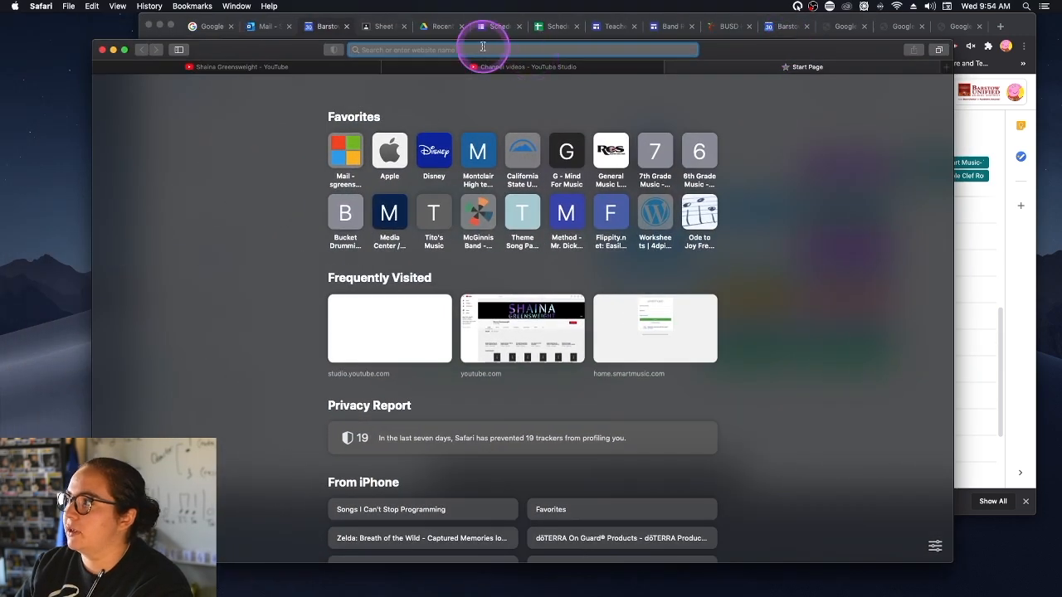
{"action": "right_click", "coordinate": [479, 52]}
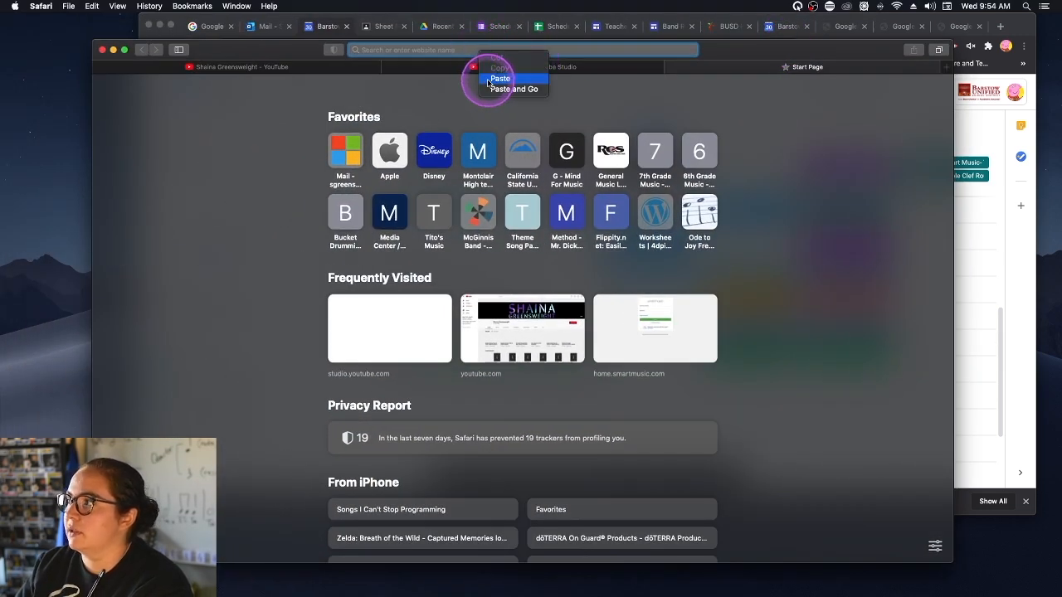
{"action": "left_click", "coordinate": [492, 79]}
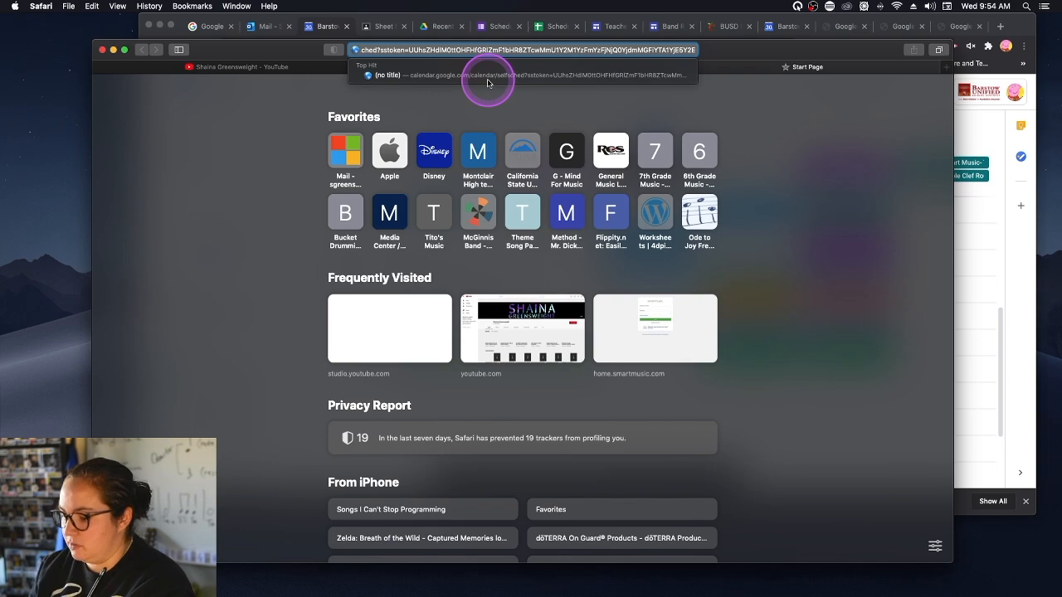
{"action": "key", "text": "Return"}
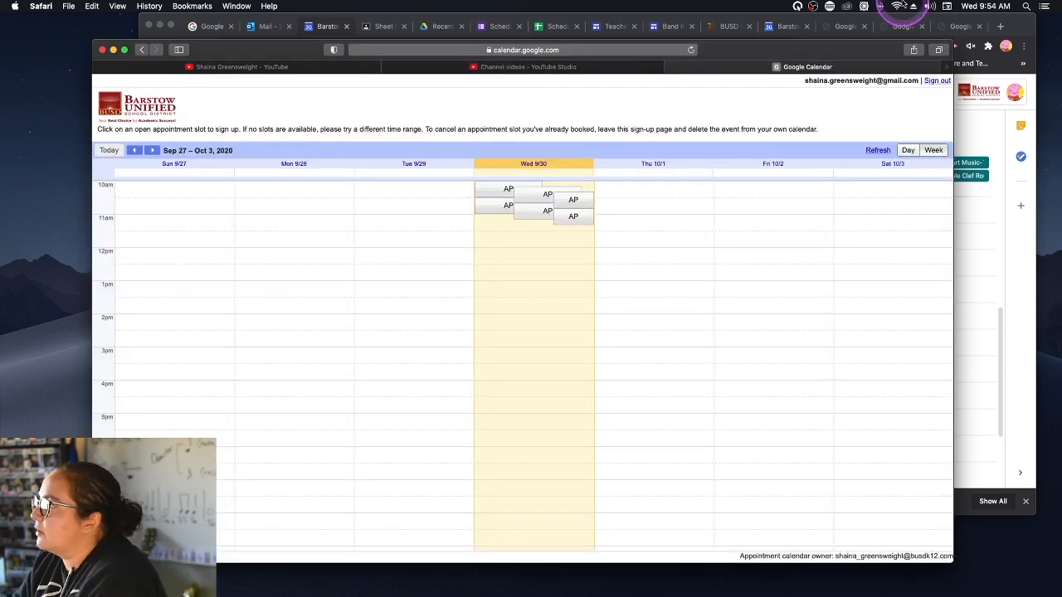
{"action": "mouse_move", "coordinate": [803, 51]}
{"action": "left_mouse_down"}
{"action": "mouse_move", "coordinate": [811, 423]}
{"action": "mouse_move", "coordinate": [864, 171]}
{"action": "mouse_move", "coordinate": [787, 41]}
{"action": "mouse_move", "coordinate": [802, 42]}
{"action": "left_mouse_up"}
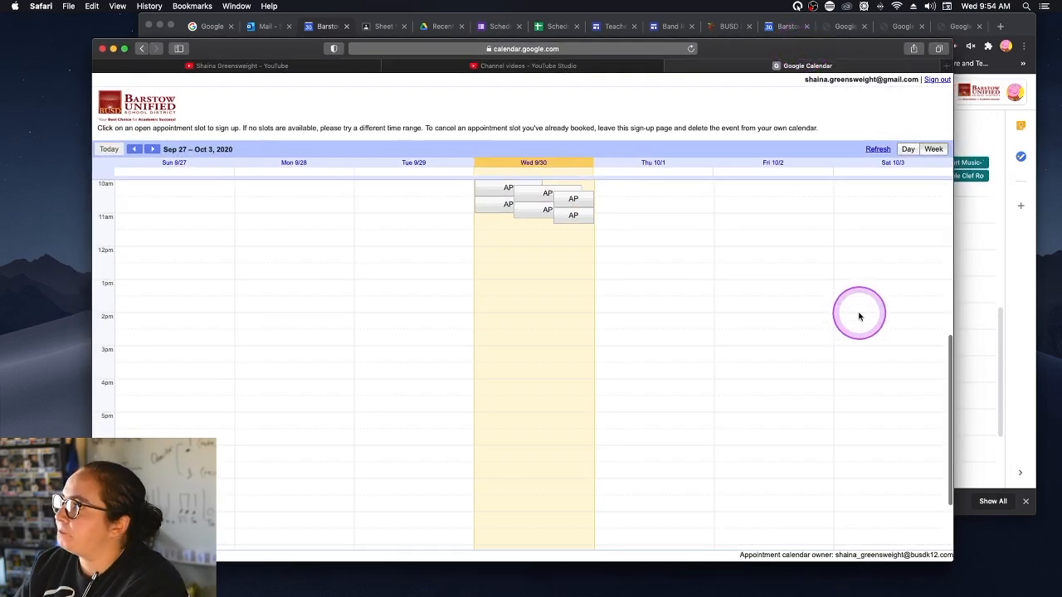
{"action": "key", "text": "F1"}
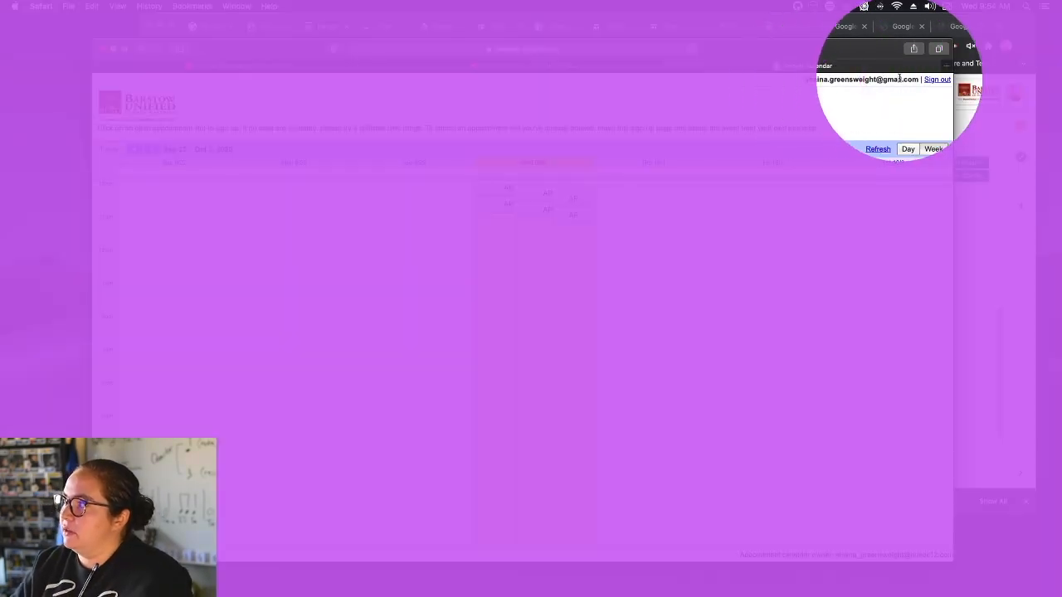
{"action": "key", "text": "F1"}
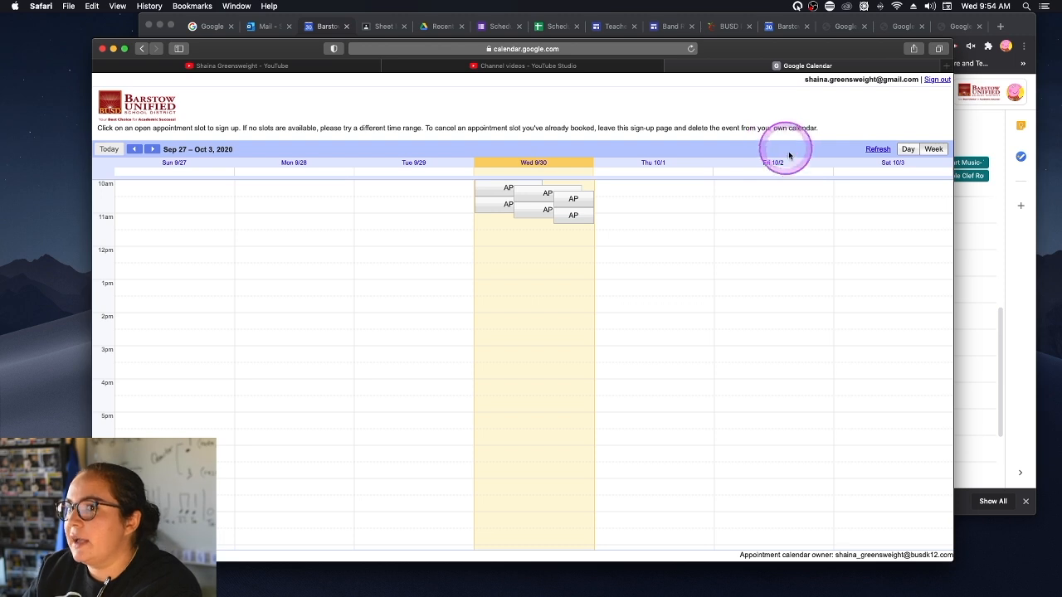
- Book the 10:10am – 10:20am AP slot on September 30 with the description "I would Like Like this sport" and dismiss the confirmation
{"action": "left_click", "coordinate": [547, 194]}
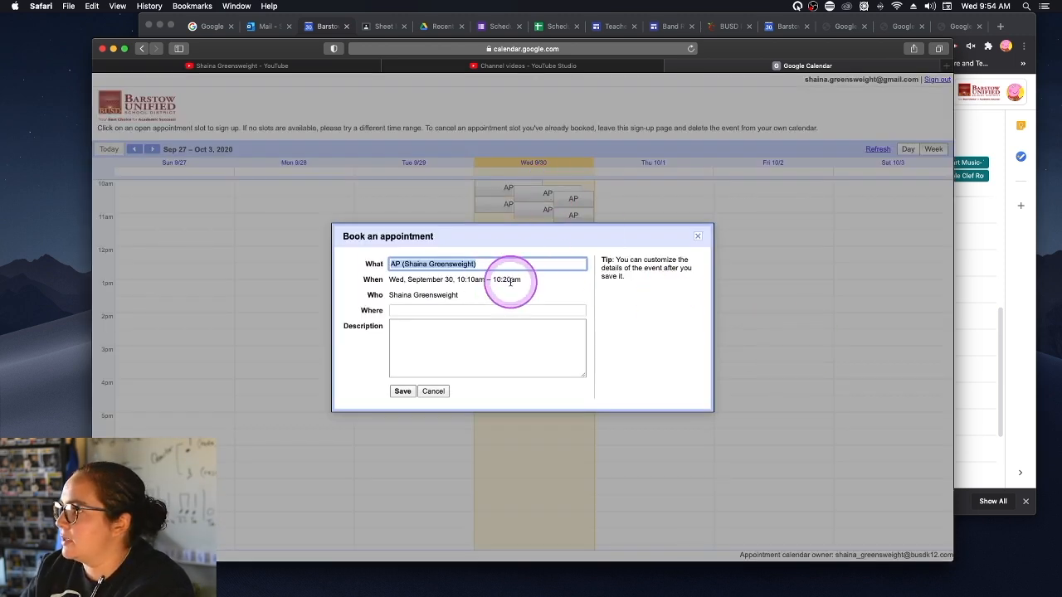
{"action": "left_click", "coordinate": [421, 325]}
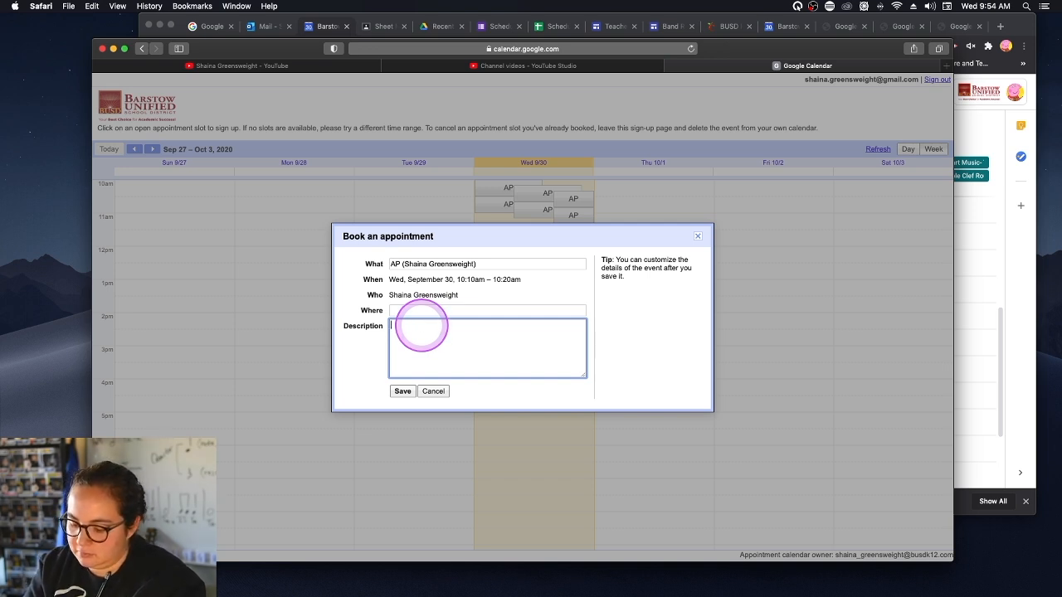
{"action": "type", "text": "I would "}
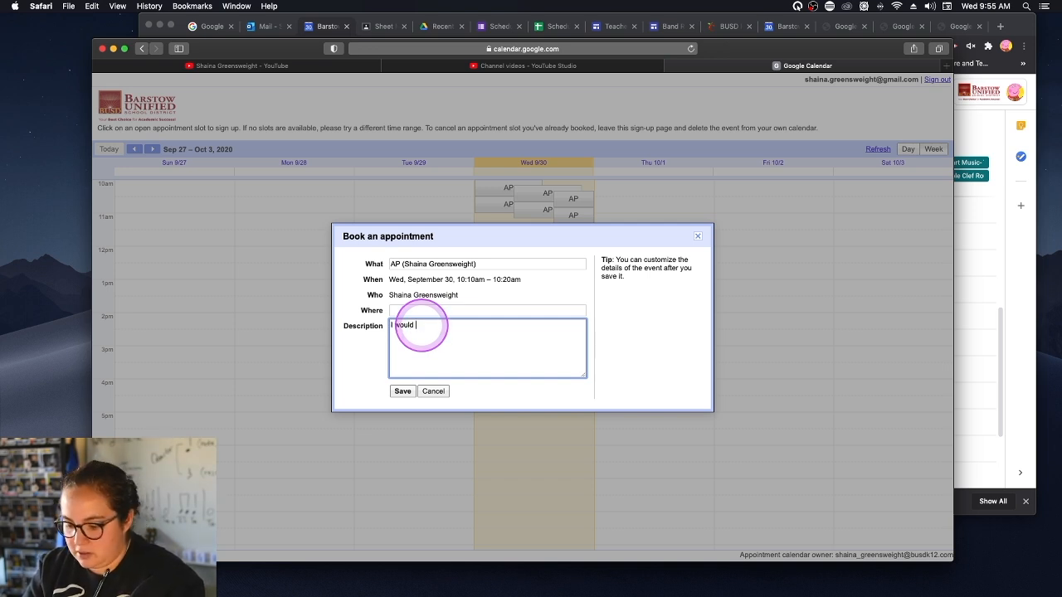
{"action": "type", "text": "like"}
{"action": "key", "text": "BackSpace"}
{"action": "key", "text": "BackSpace"}
{"action": "key", "text": "BackSpace"}
{"action": "key", "text": "BackSpace"}
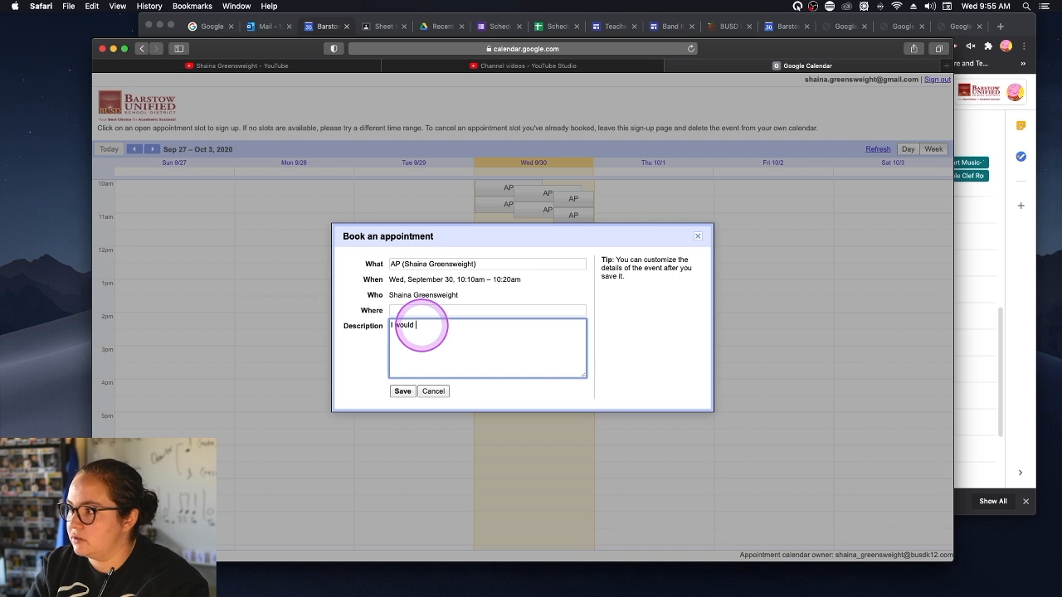
{"action": "type", "text": "Like"}
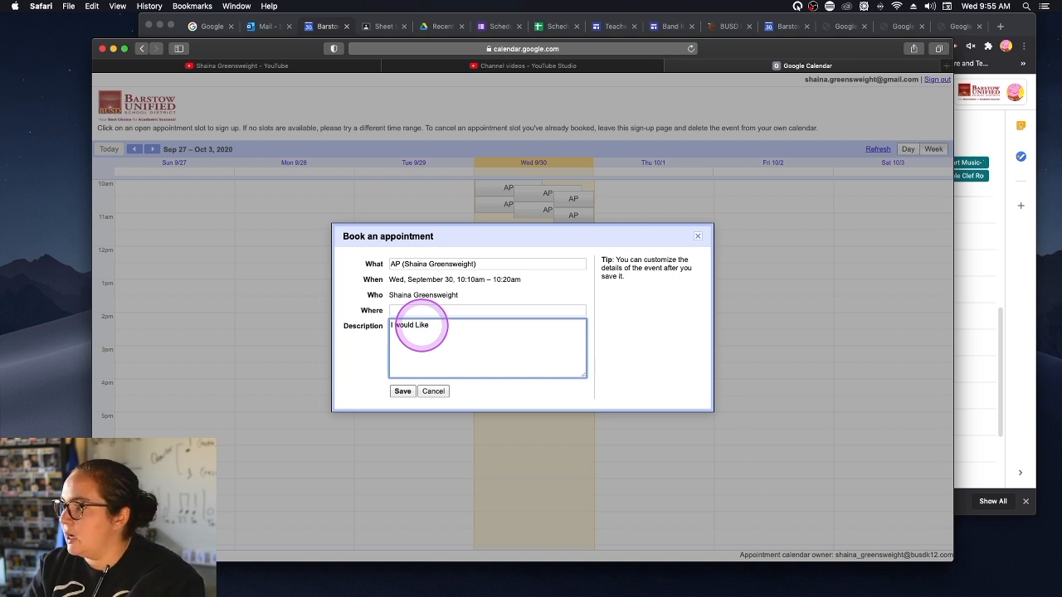
{"action": "type", "text": " Like"}
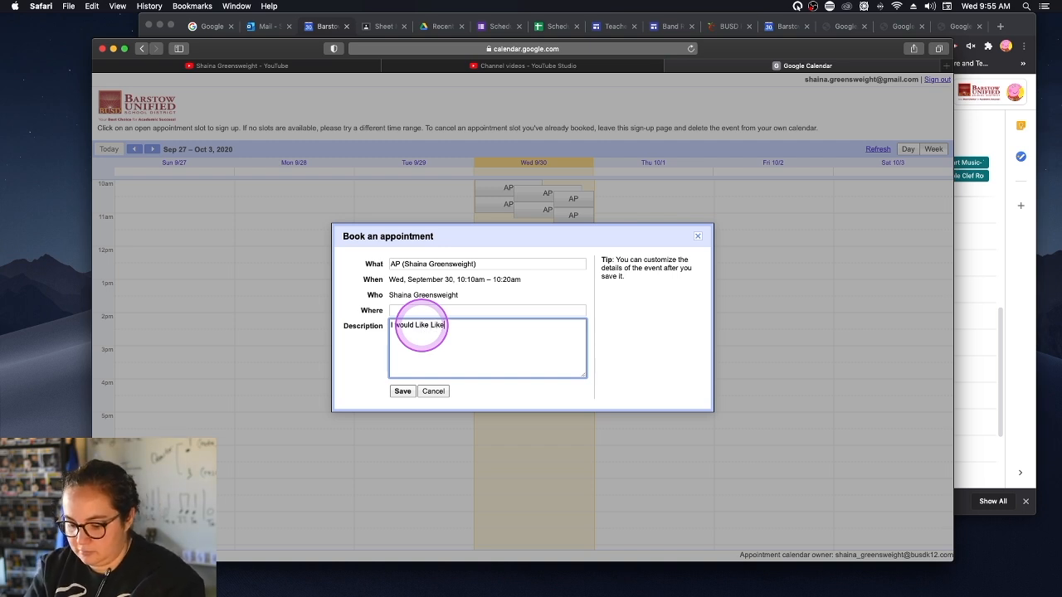
{"action": "type", "text": " this sport"}
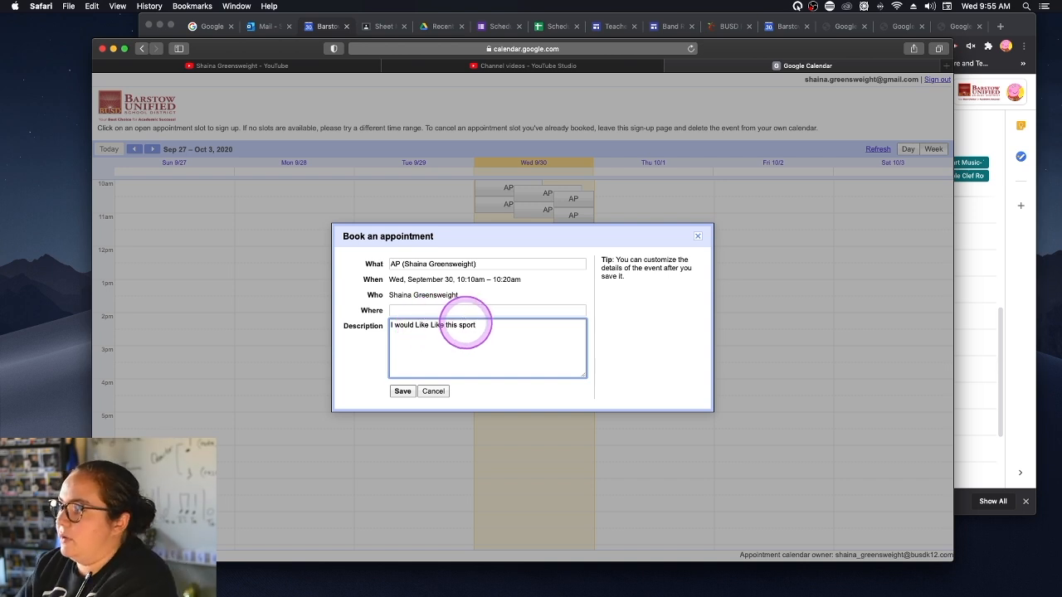
{"action": "left_click", "coordinate": [406, 395]}
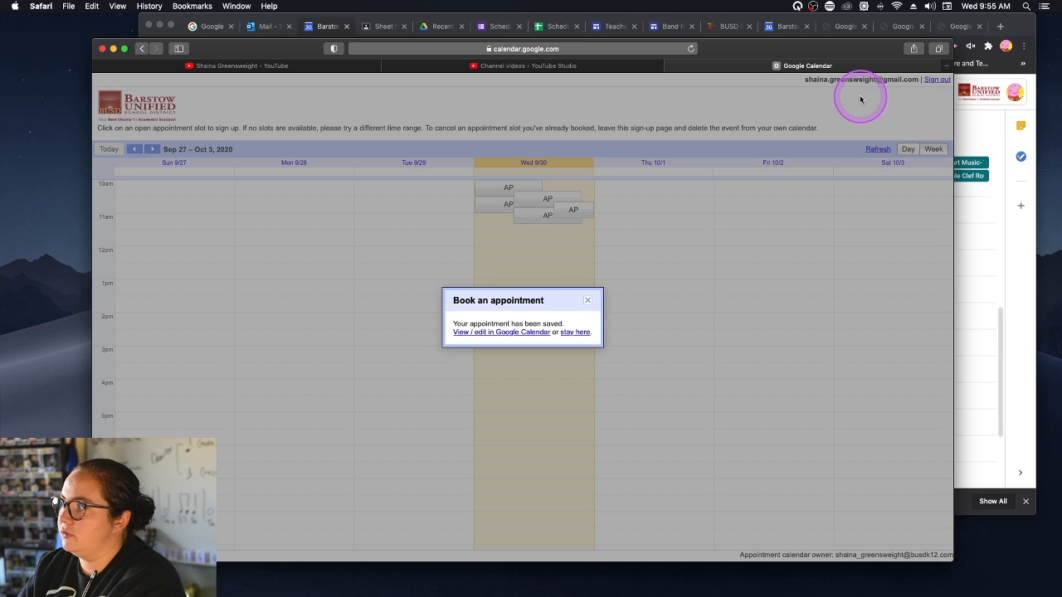
{"action": "left_click", "coordinate": [587, 301]}
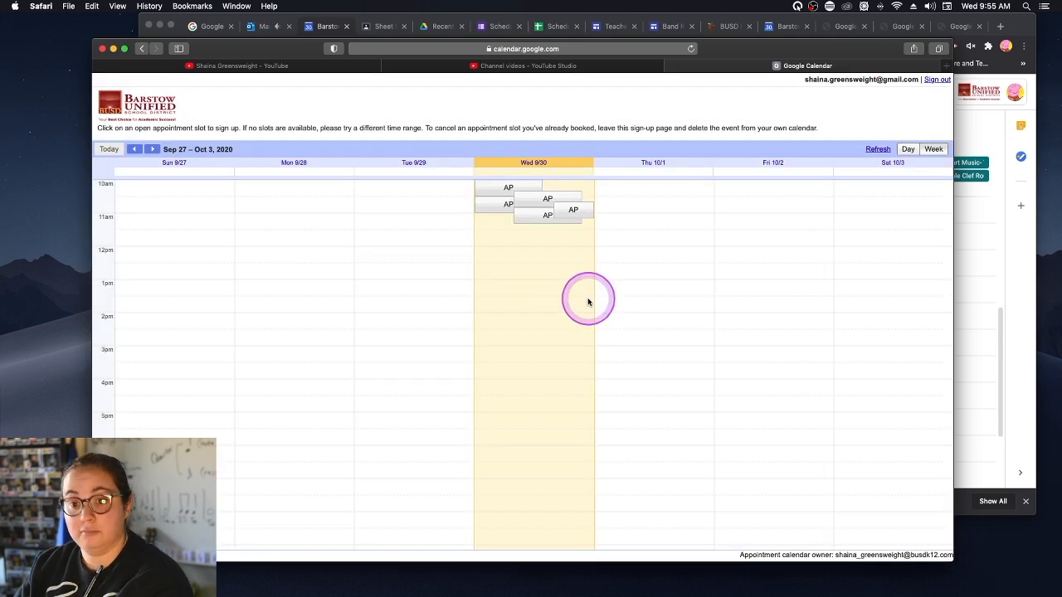
- Minimize Safari, switch back to Chrome, open the 10:10 AM AP invitation in the Outlook inbox and answer it with Yes
{"action": "left_click", "coordinate": [113, 48]}
{"action": "left_click", "coordinate": [372, 258]}
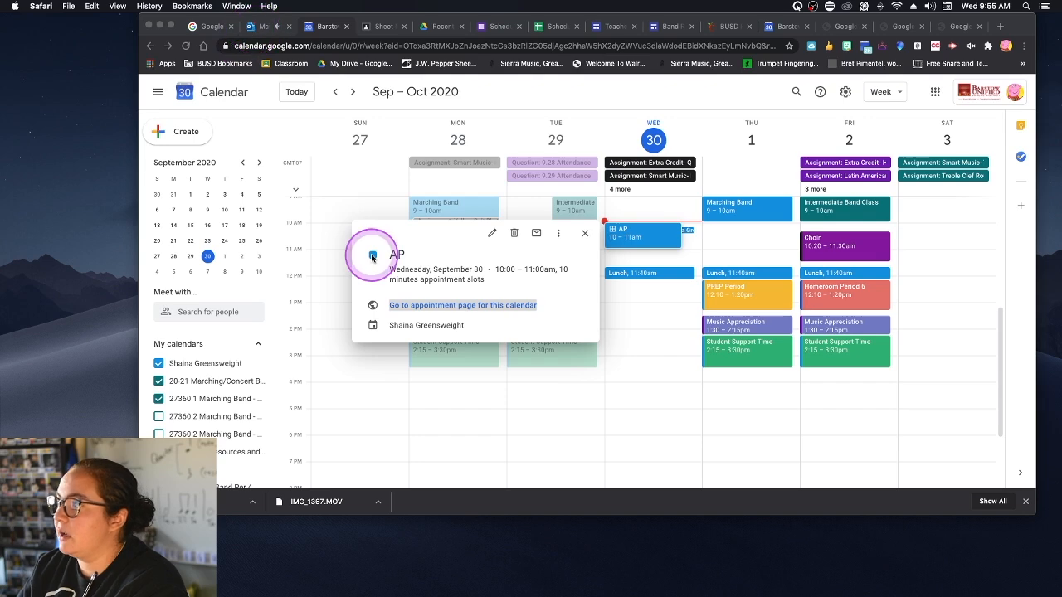
{"action": "left_click", "coordinate": [262, 25]}
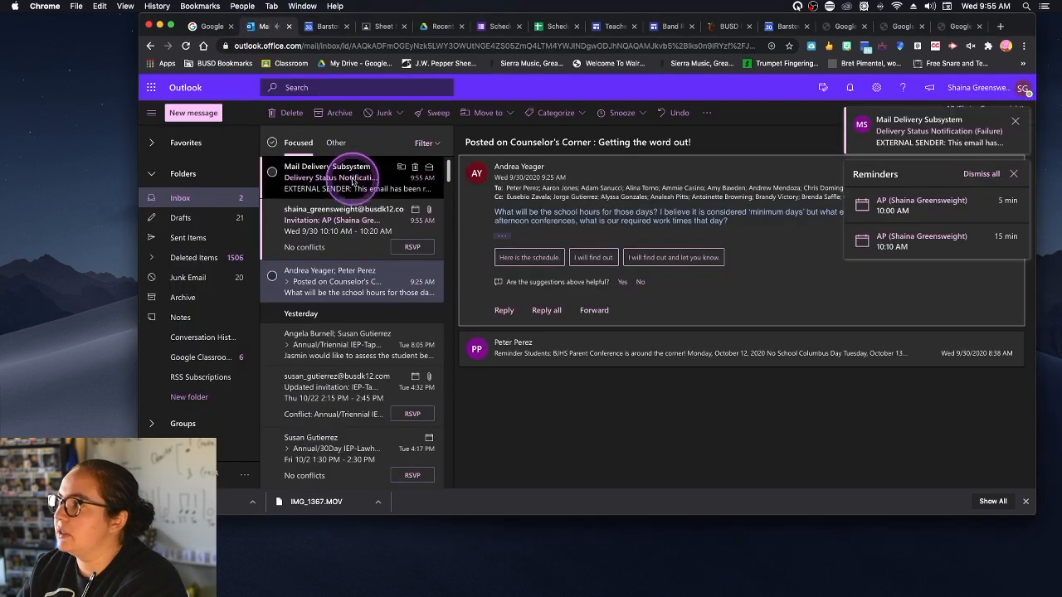
{"action": "left_click", "coordinate": [321, 209]}
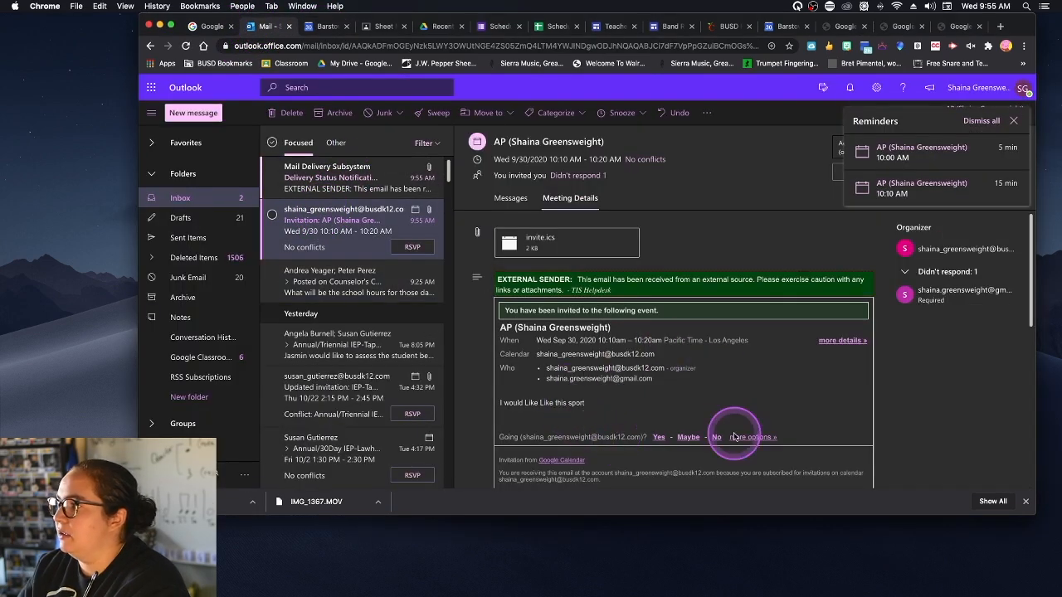
{"action": "left_click", "coordinate": [659, 437]}
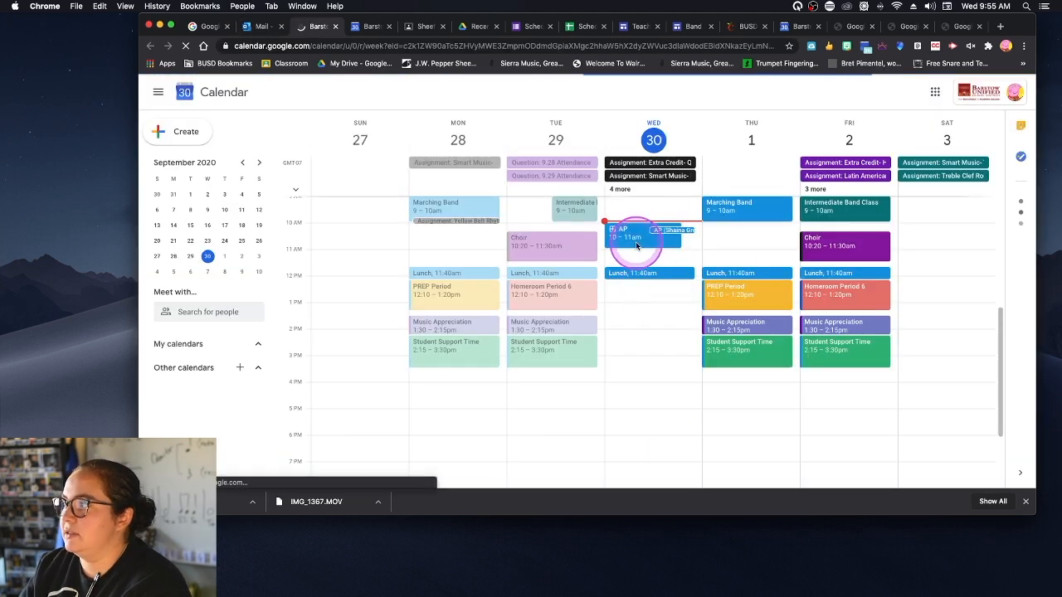
- Open the booked 10:10 – 10:20am AP appointment for editing and go to its description
{"action": "left_click", "coordinate": [636, 244]}
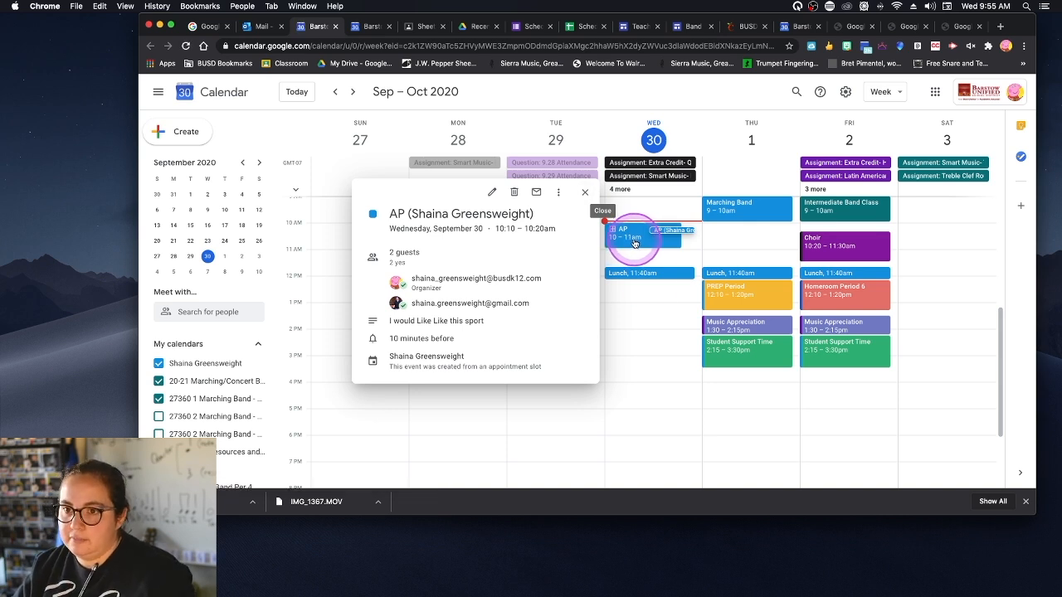
{"action": "left_click_drag", "start_coordinate": [635, 242], "coordinate": [673, 231]}
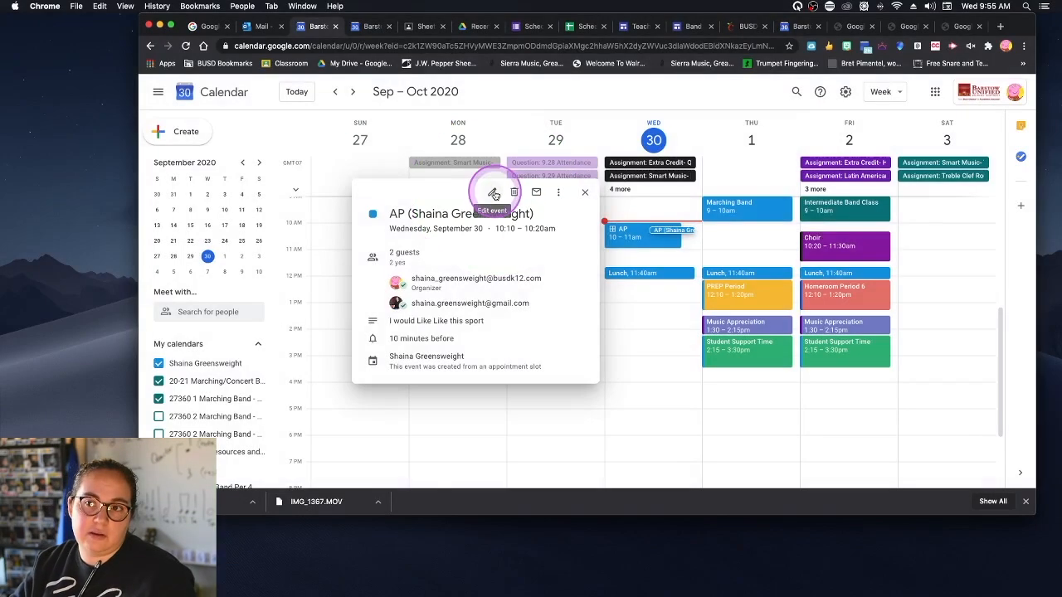
{"action": "left_click", "coordinate": [493, 193]}
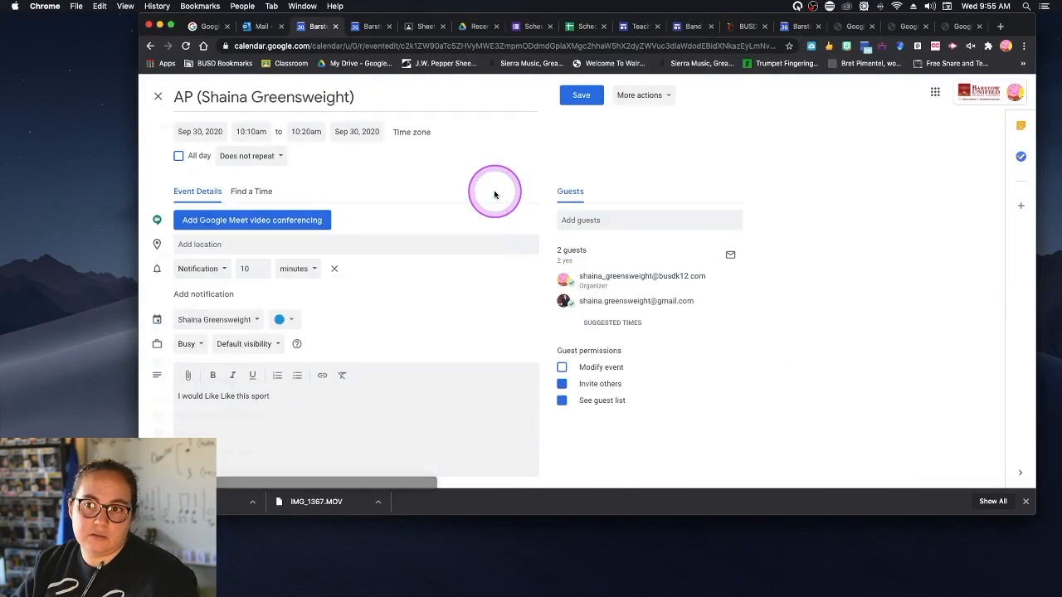
{"action": "left_click", "coordinate": [284, 220]}
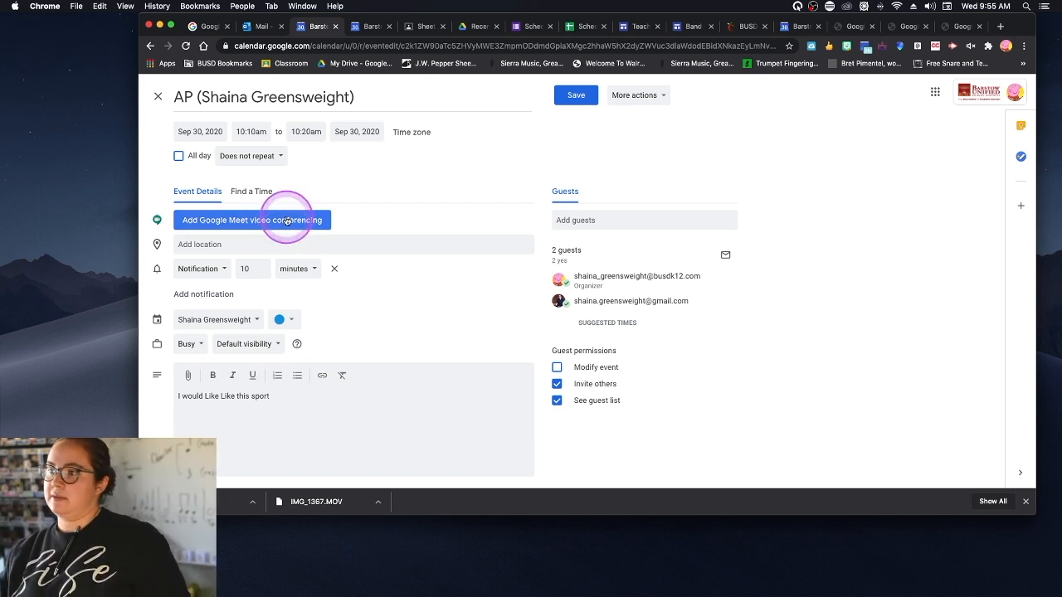
{"action": "left_click", "coordinate": [295, 421]}
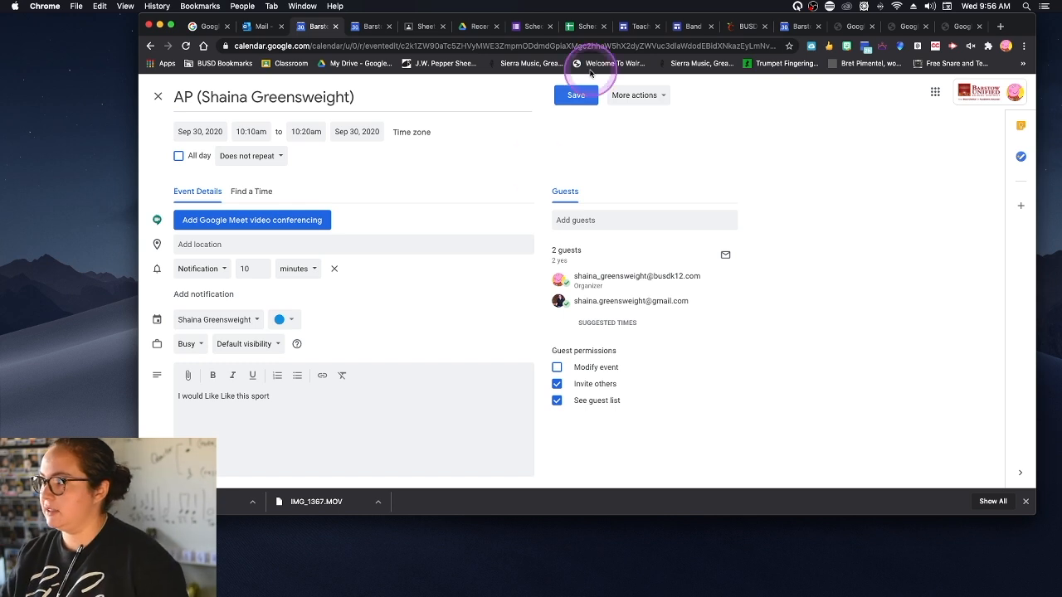
- Save the booked AP appointment and open the 10 – 11am AP appointment slots block on September 30 for editing
{"action": "left_click", "coordinate": [572, 95]}
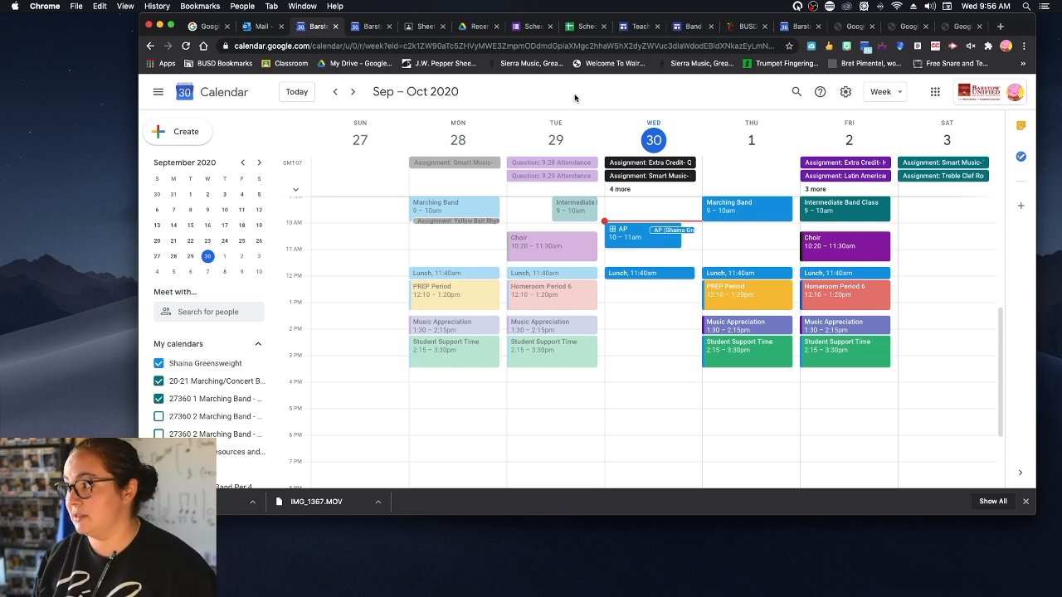
{"action": "left_click", "coordinate": [622, 236]}
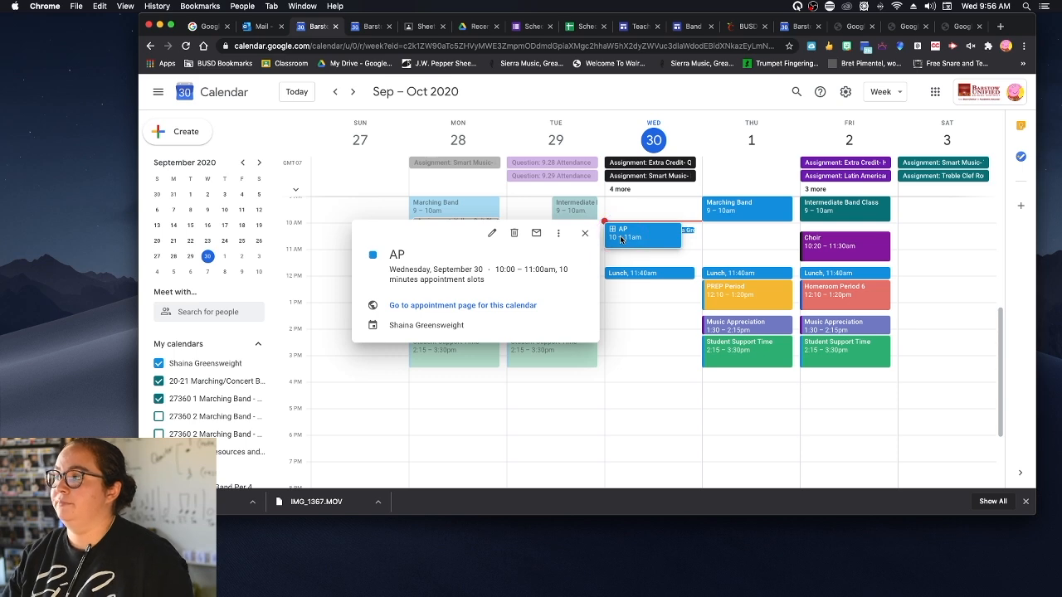
{"action": "left_click", "coordinate": [492, 233]}
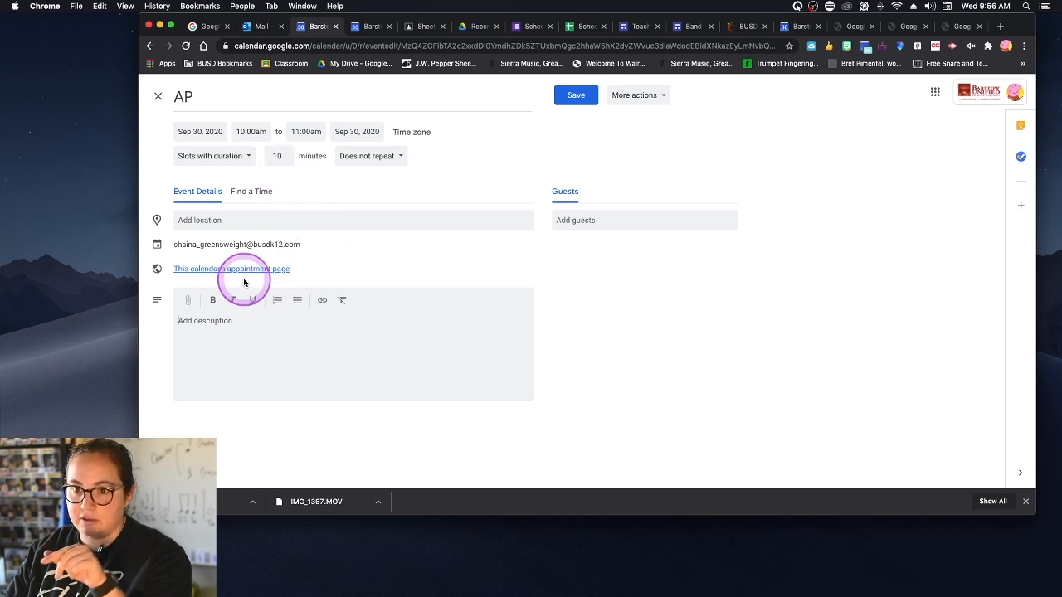
- Add the description "Please Provide Your students Name and Class Period" to the AP appointment slots and save the event
{"action": "left_click", "coordinate": [201, 321]}
{"action": "type", "text": "Please Por"}
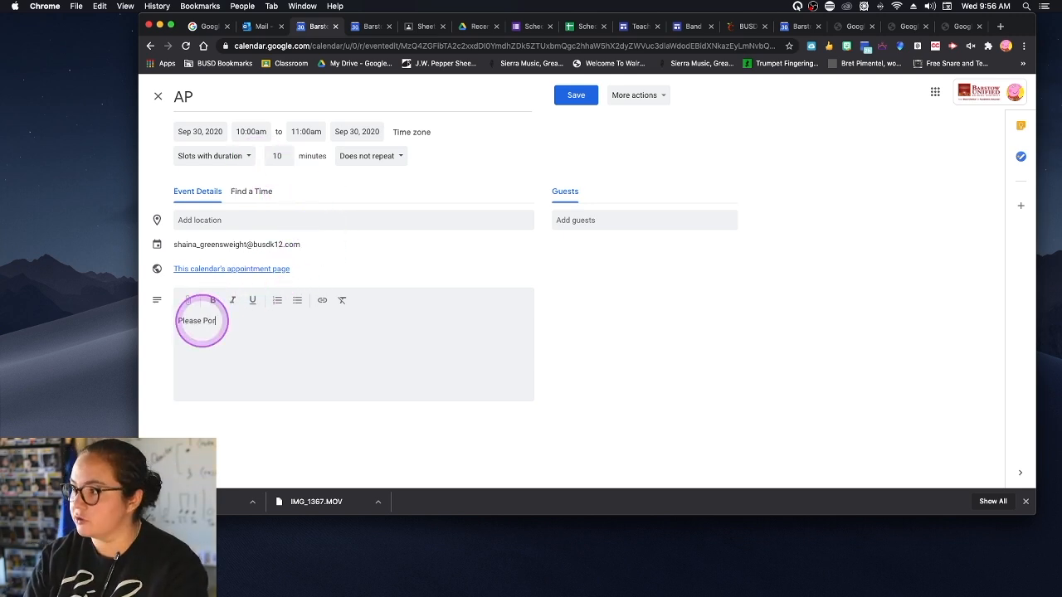
{"action": "key", "text": "BackSpace"}
{"action": "key", "text": "BackSpace"}
{"action": "type", "text": "ro"}
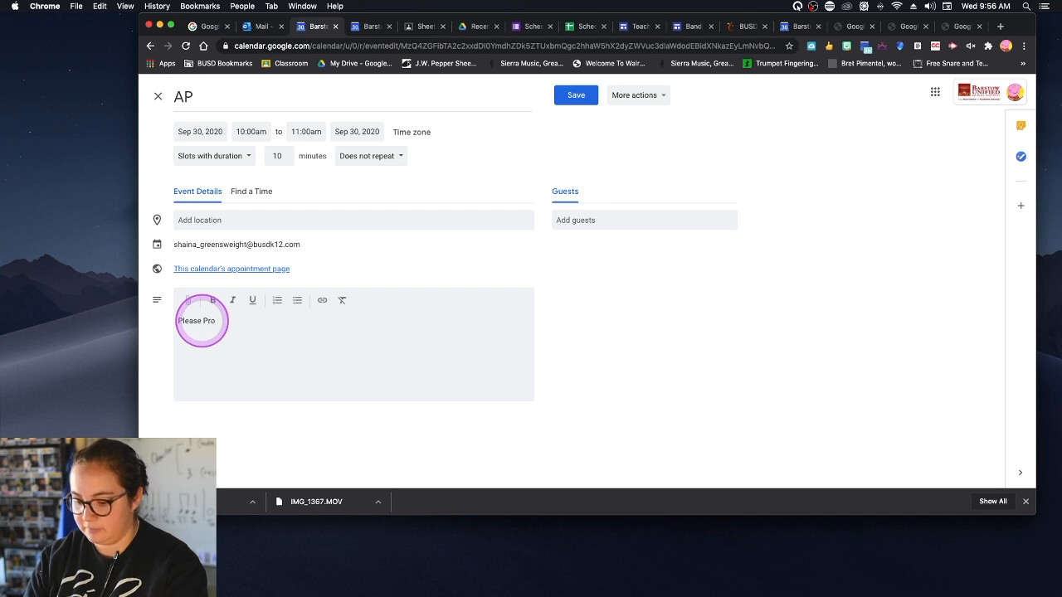
{"action": "type", "text": "vide"}
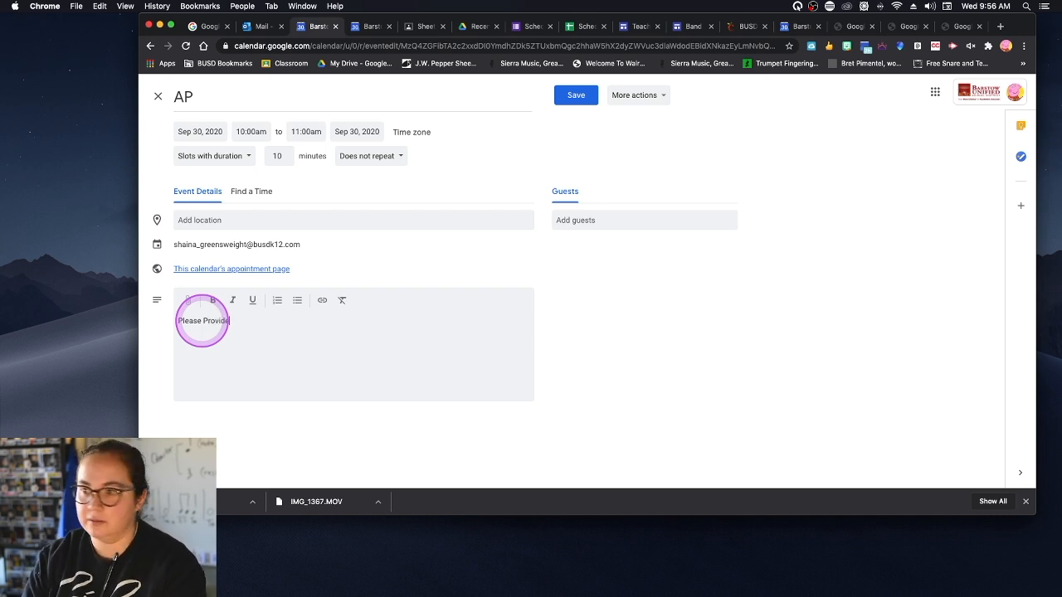
{"action": "type", "text": " Your students Nam"}
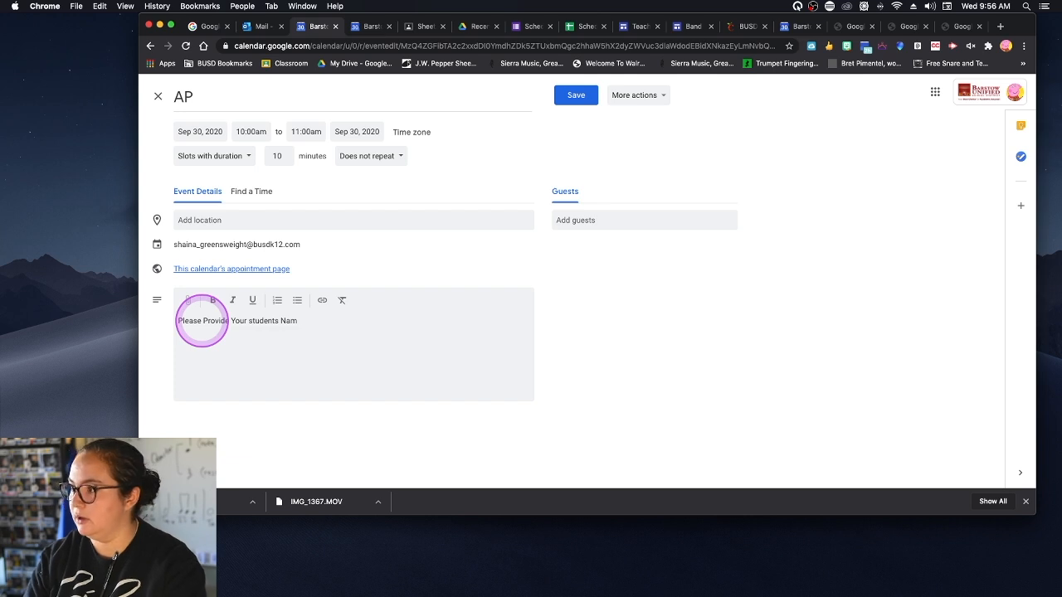
{"action": "type", "text": "e ad"}
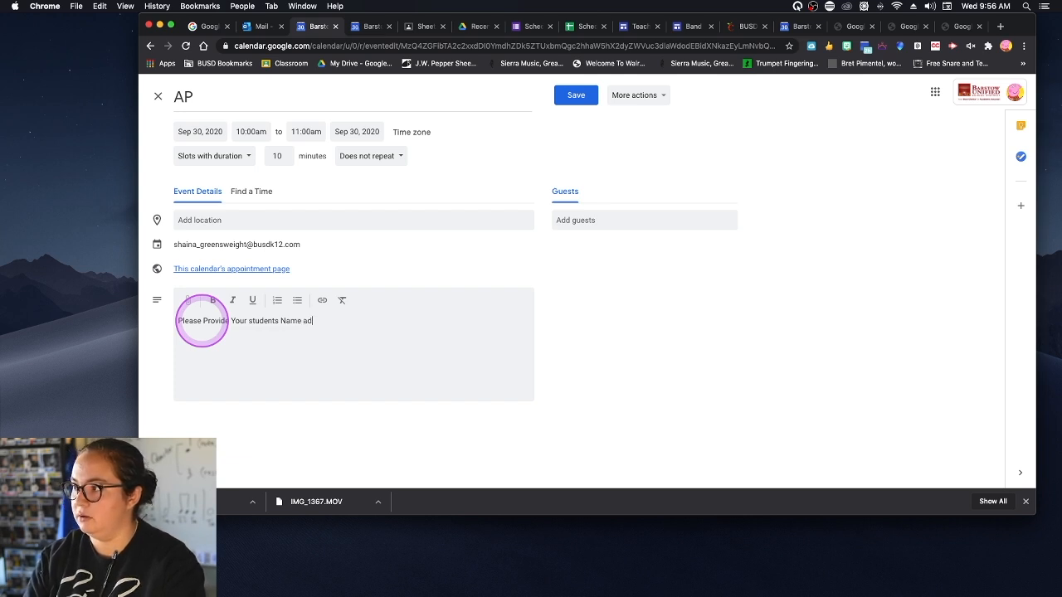
{"action": "key", "text": "BackSpace"}
{"action": "type", "text": "nd Clas"}
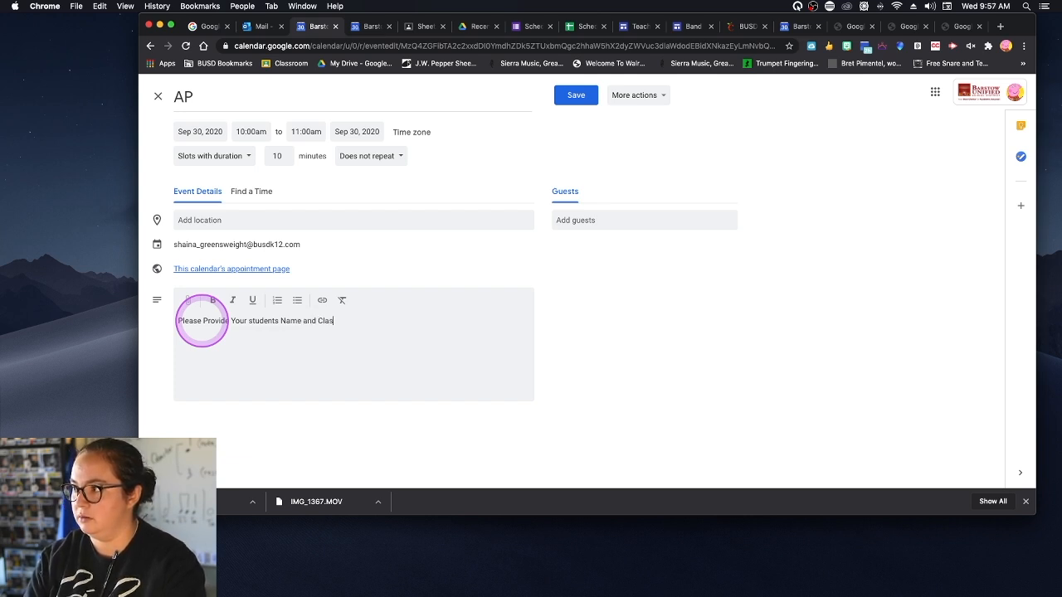
{"action": "type", "text": "s Period"}
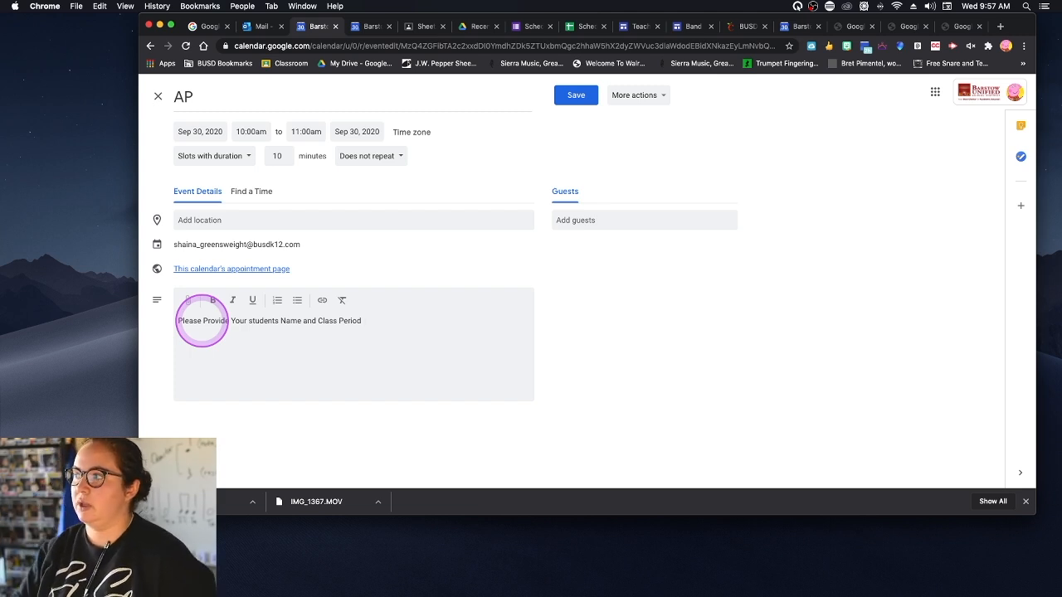
{"action": "left_click", "coordinate": [574, 96]}
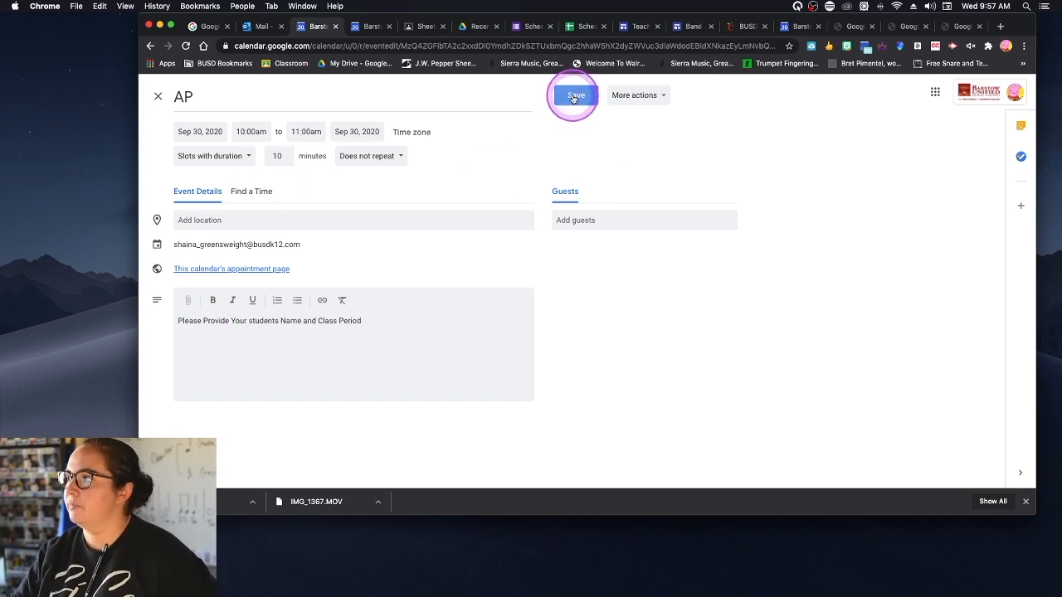